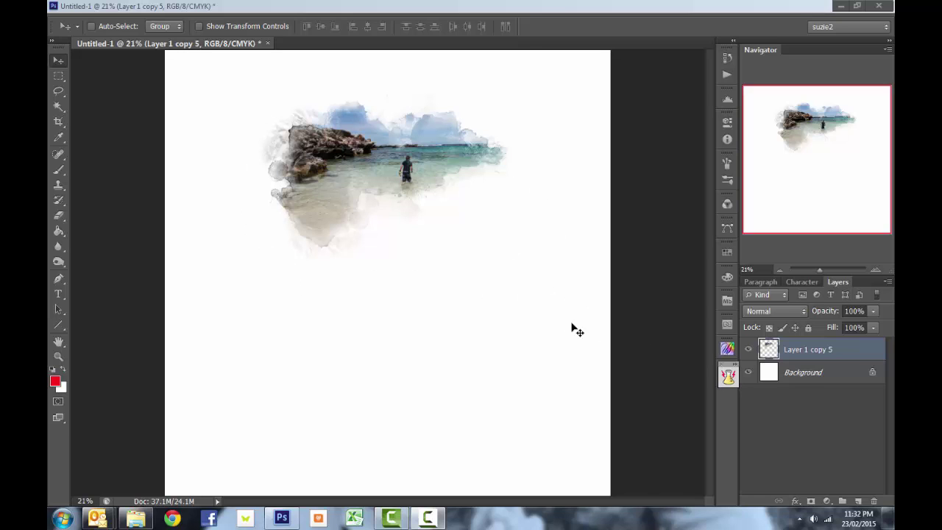
- Duplicate the Background layer and fill the copy solid black with the Paint Bucket
click(801, 375)
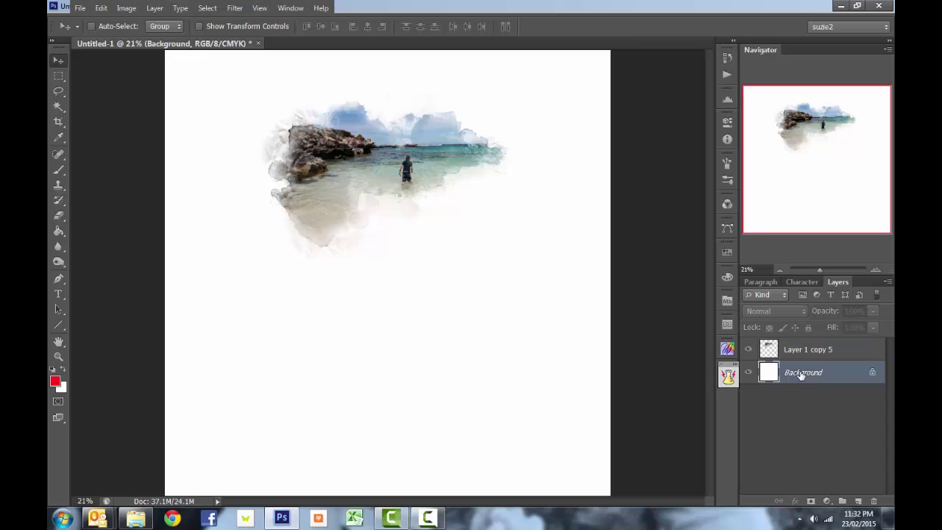
key(ctrl+j)
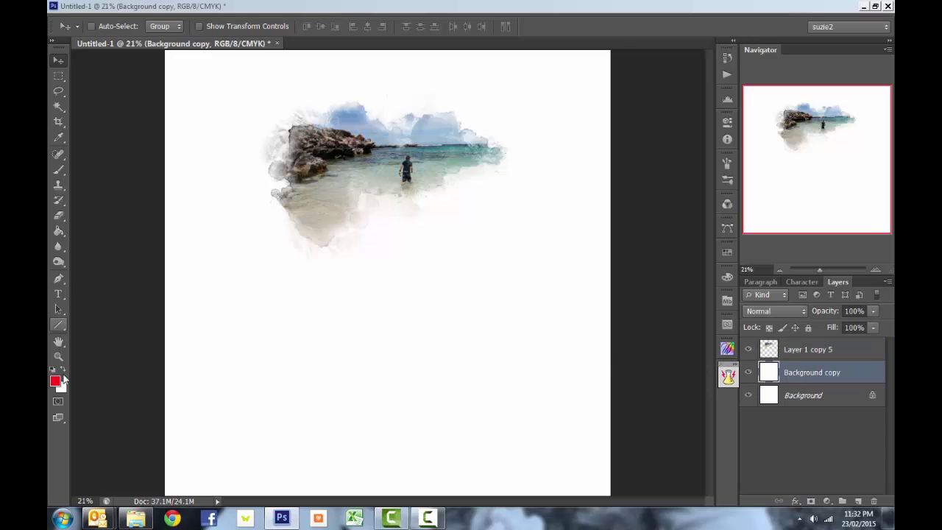
click(53, 371)
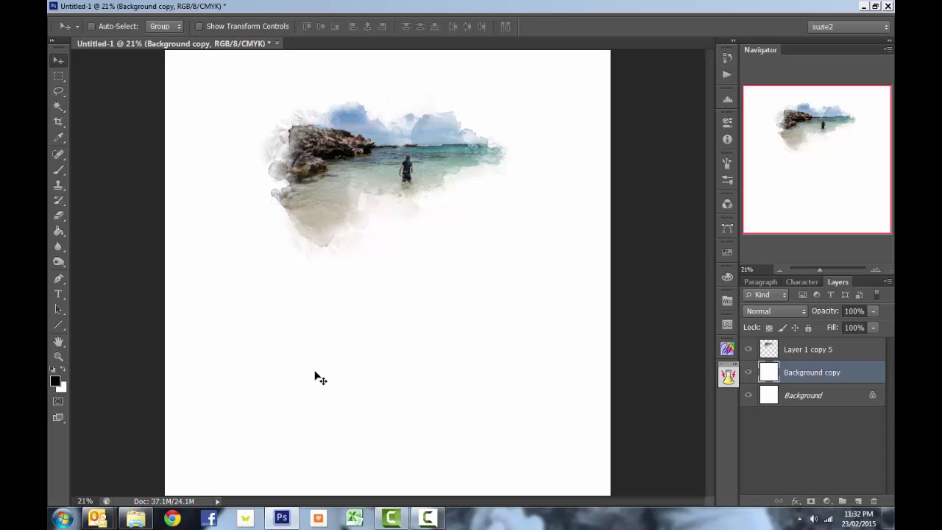
key(g)
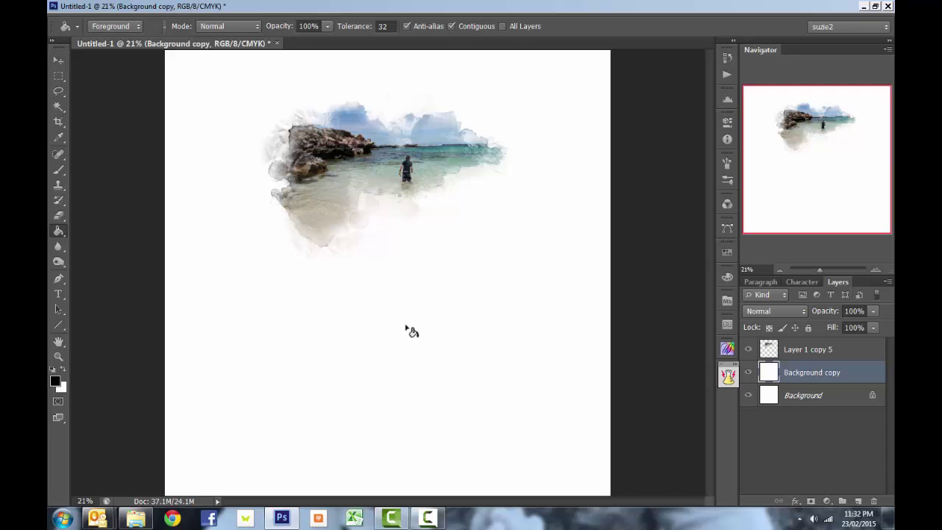
click(411, 331)
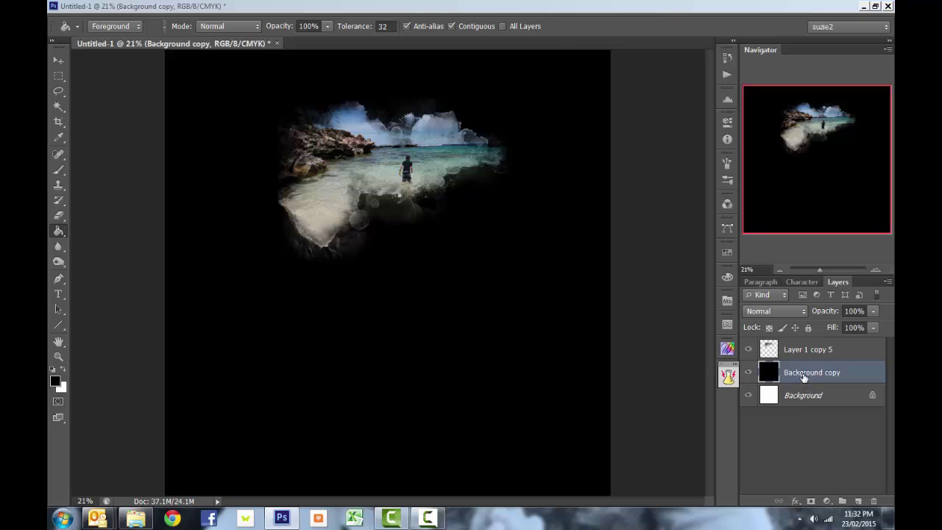
- On a new layer, fill a rectangular selection below the beach photo with white
click(858, 501)
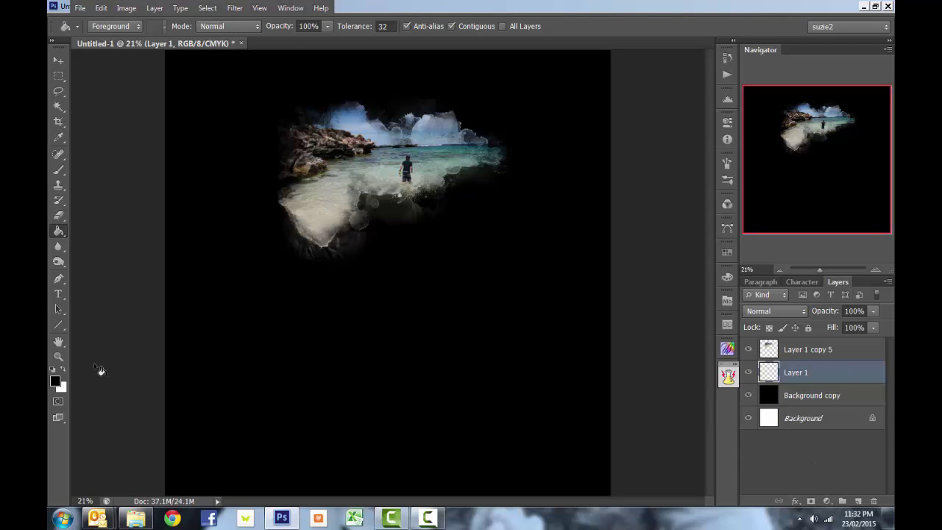
click(63, 370)
key(m)
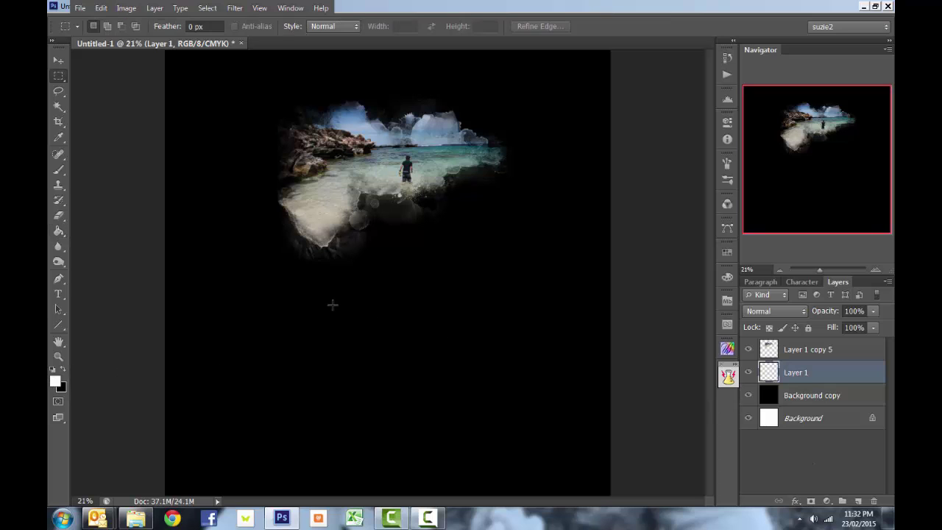
drag(314, 292, 460, 390)
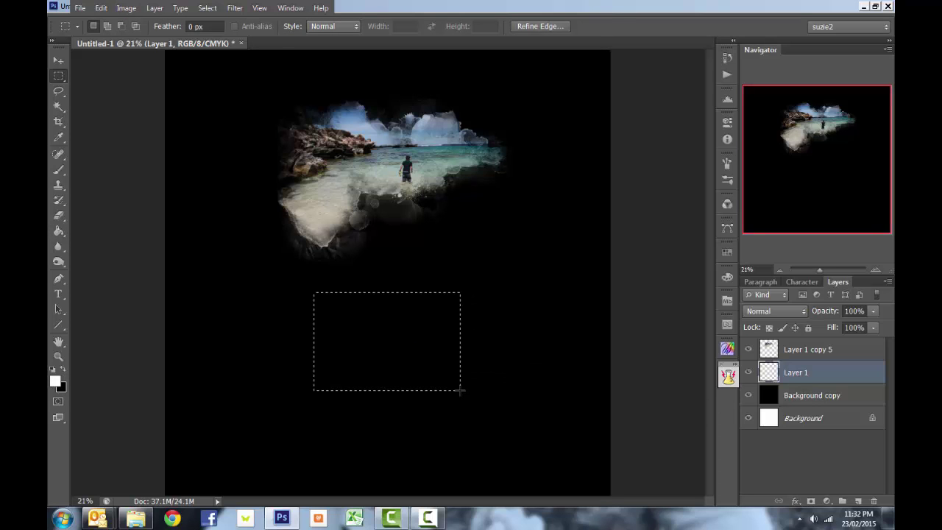
key(g)
click(415, 340)
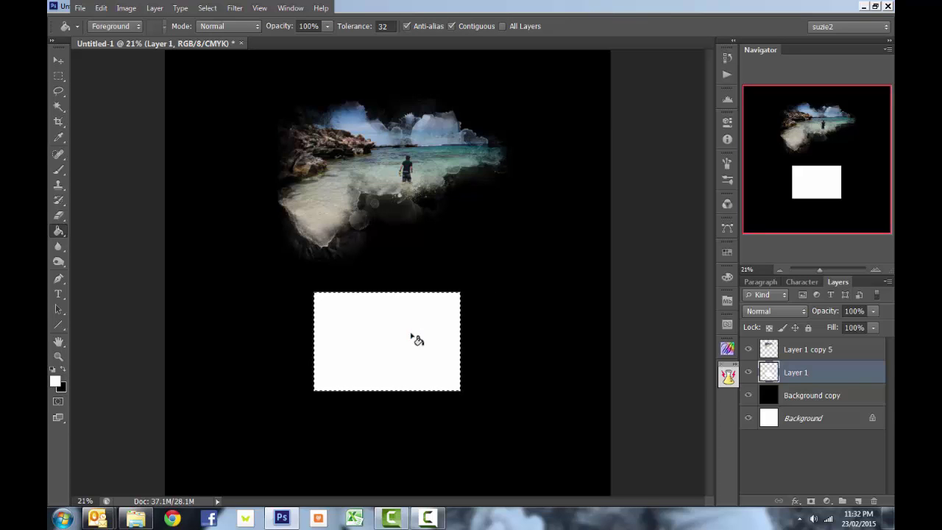
- Cut away the rectangle's inner area, leaving a hollow white frame
key(m)
click(335, 305)
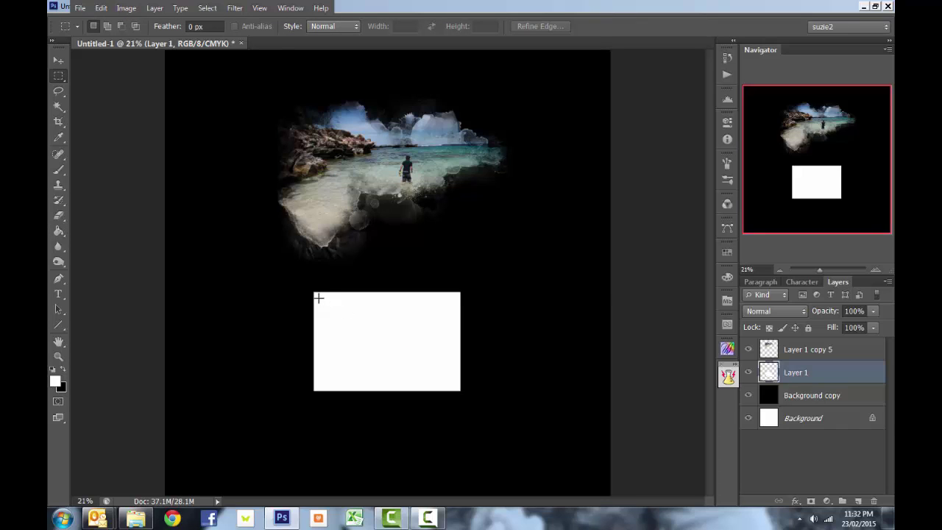
drag(373, 338, 455, 387)
key(ctrl+x)
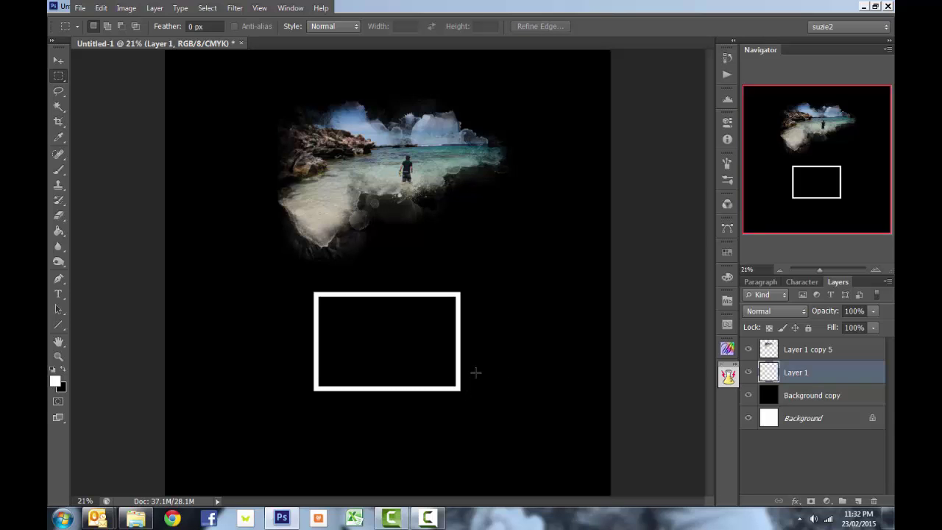
- Hide Background copy and give the frame a Drop Shadow: 33% opacity, 16 px distance, 16 px size
click(748, 396)
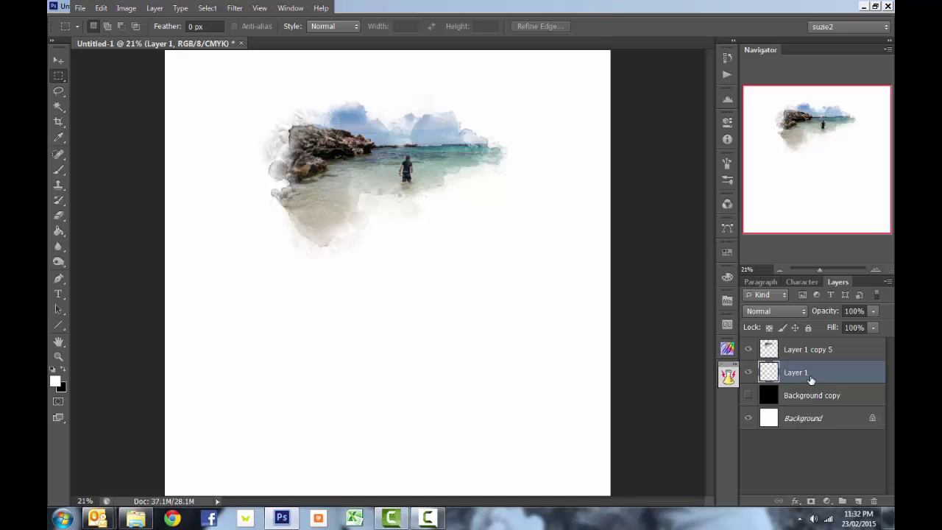
click(796, 500)
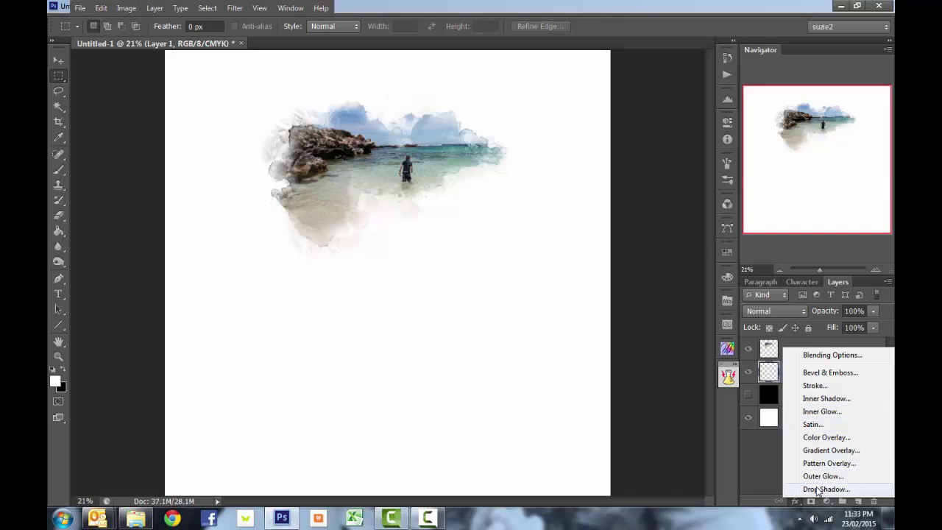
click(791, 490)
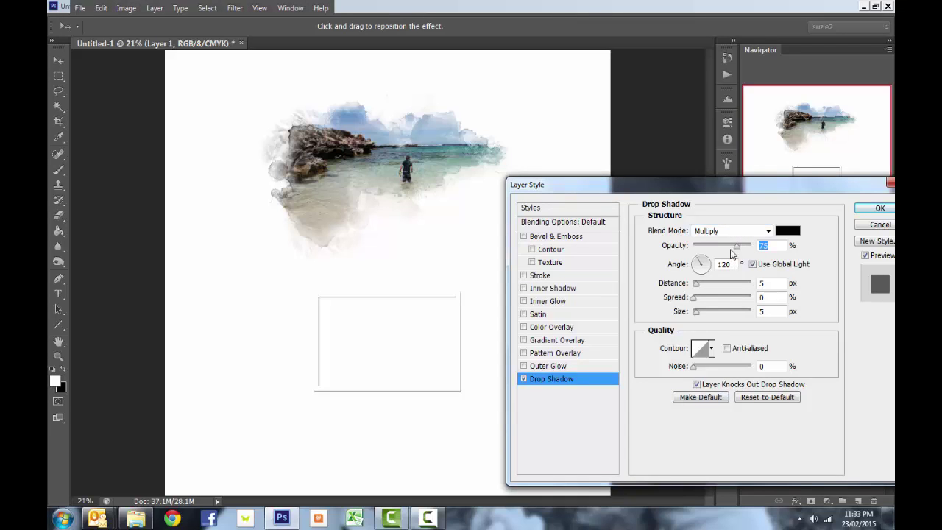
drag(739, 250, 735, 250)
drag(696, 284, 703, 284)
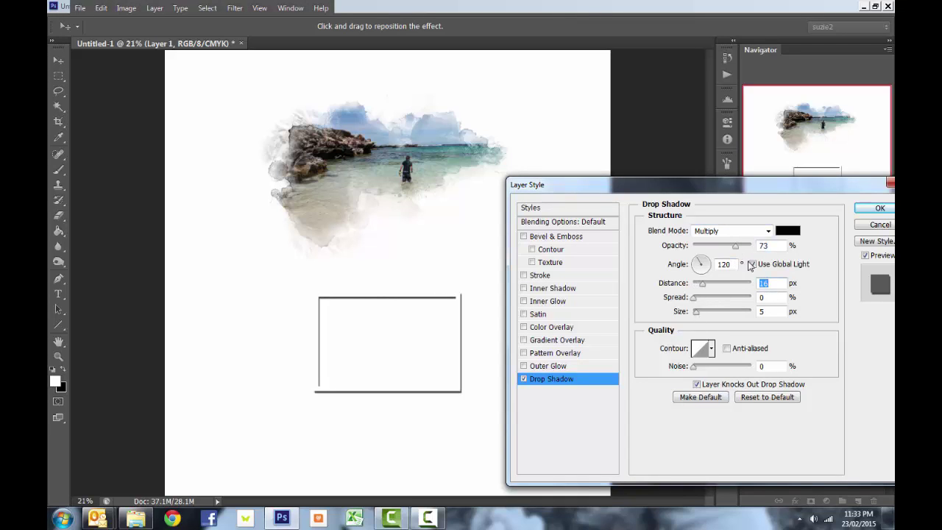
drag(735, 247, 712, 250)
drag(696, 313, 701, 314)
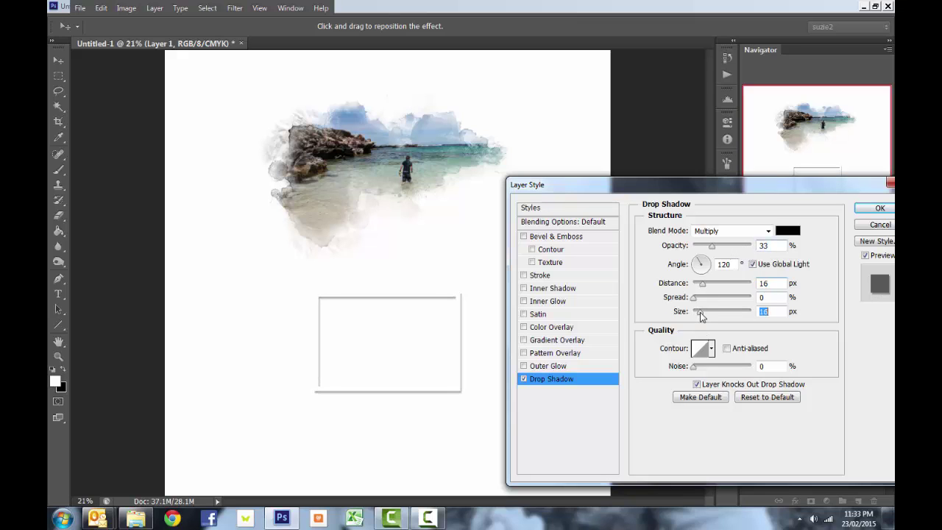
click(865, 210)
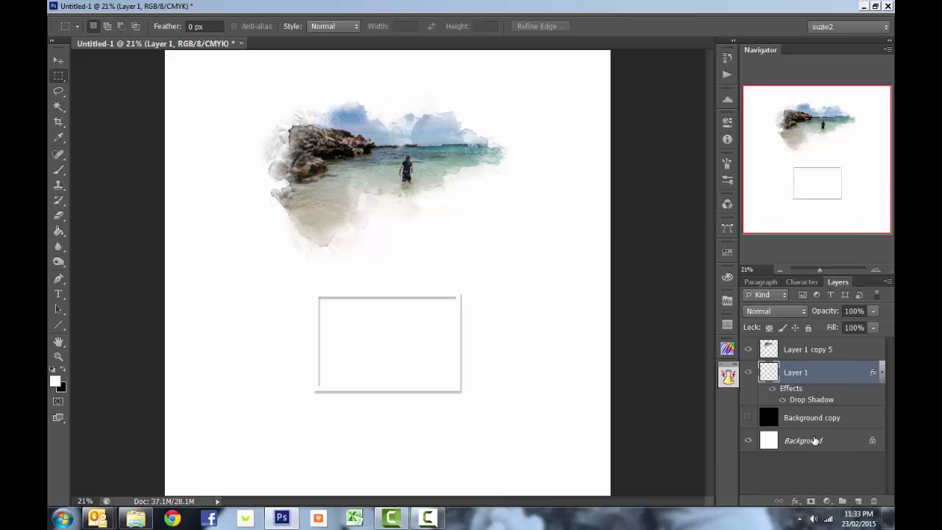
- Show Background copy again and lower its opacity to 7%, tinting the page pale grey
click(748, 417)
click(765, 420)
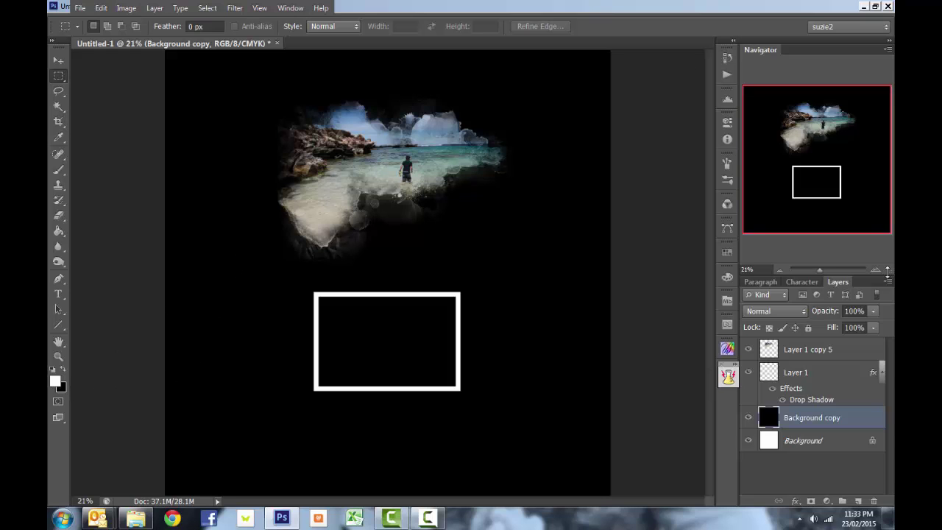
click(873, 328)
drag(844, 325, 817, 326)
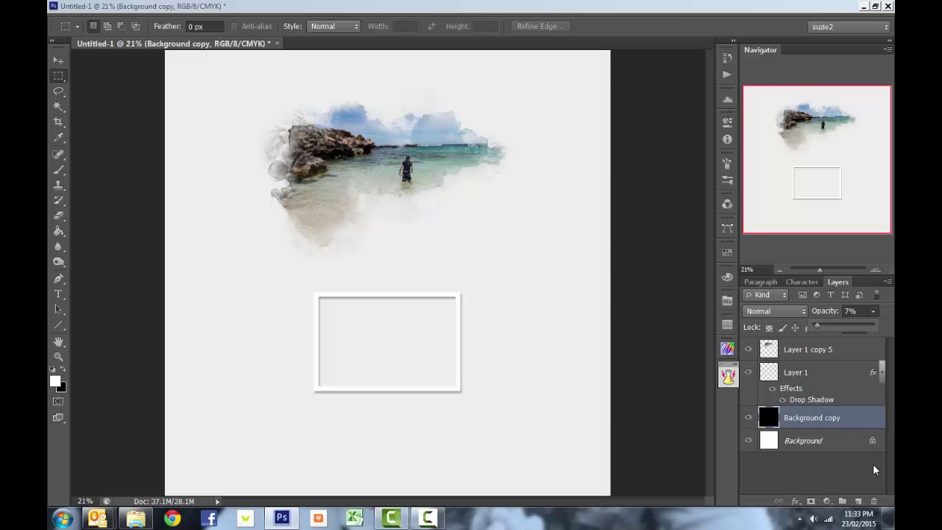
click(818, 389)
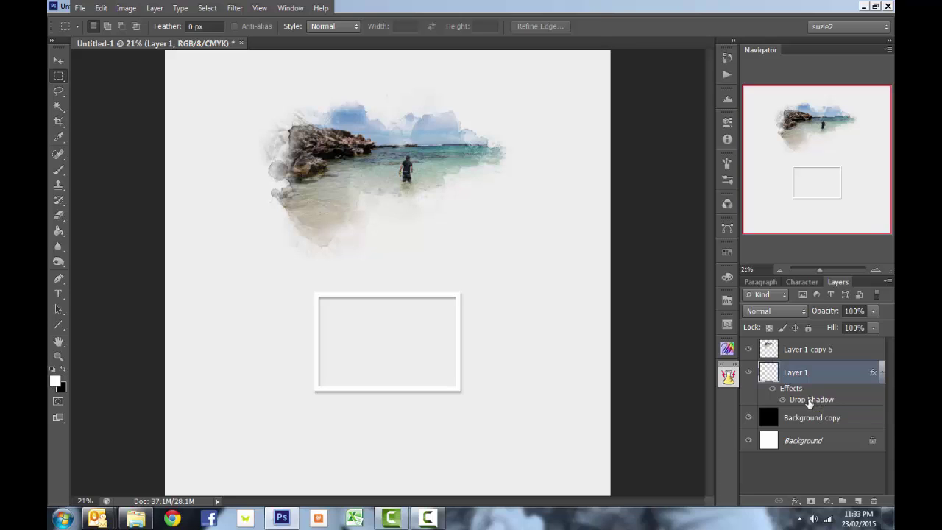
- Split Layer 1's Drop Shadow effect into its own layer and select that shadow layer
right_click(810, 402)
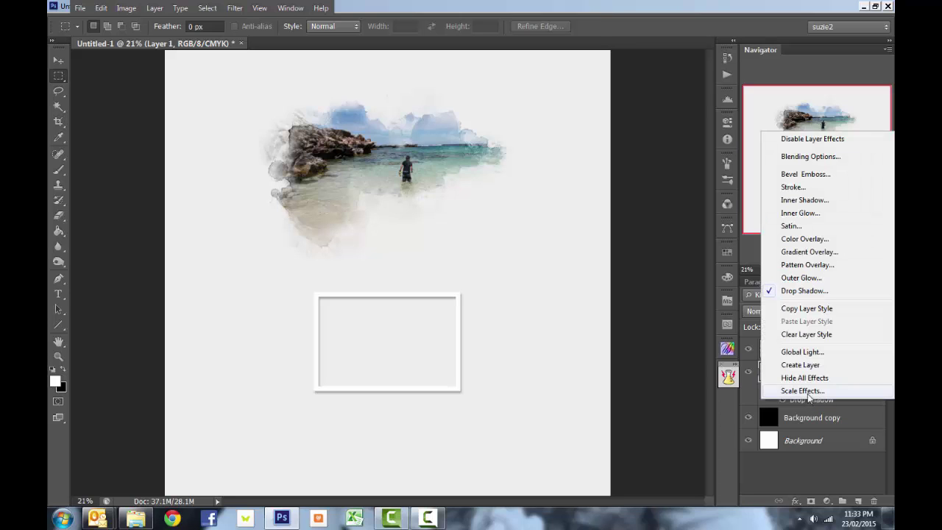
click(801, 365)
click(440, 201)
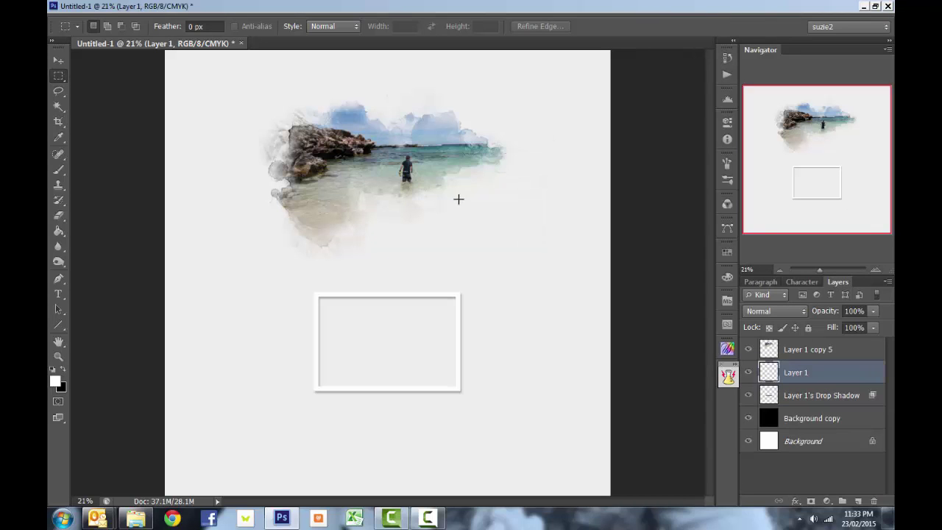
click(822, 398)
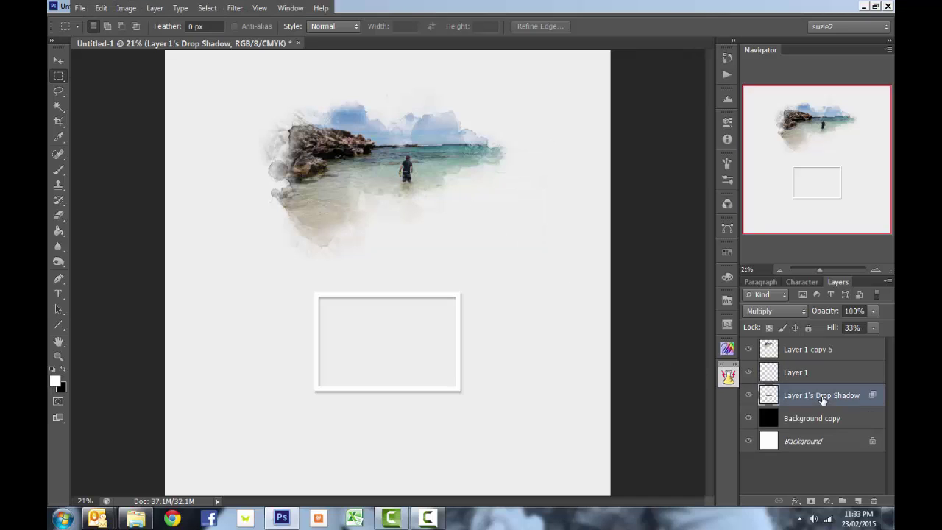
click(748, 396)
click(748, 395)
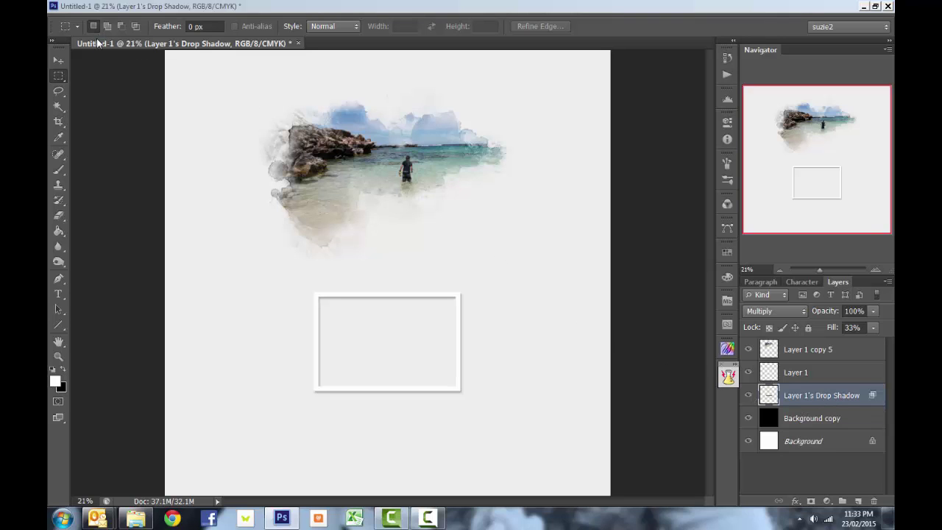
- Put a Warp grid on the shadow layer and pull its bottom edge and corners to curl it
click(80, 8)
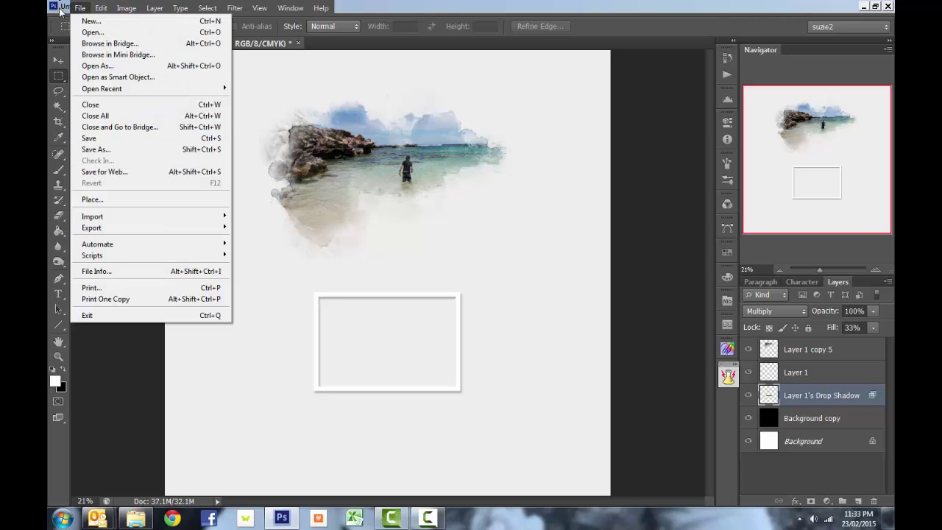
click(79, 7)
click(101, 7)
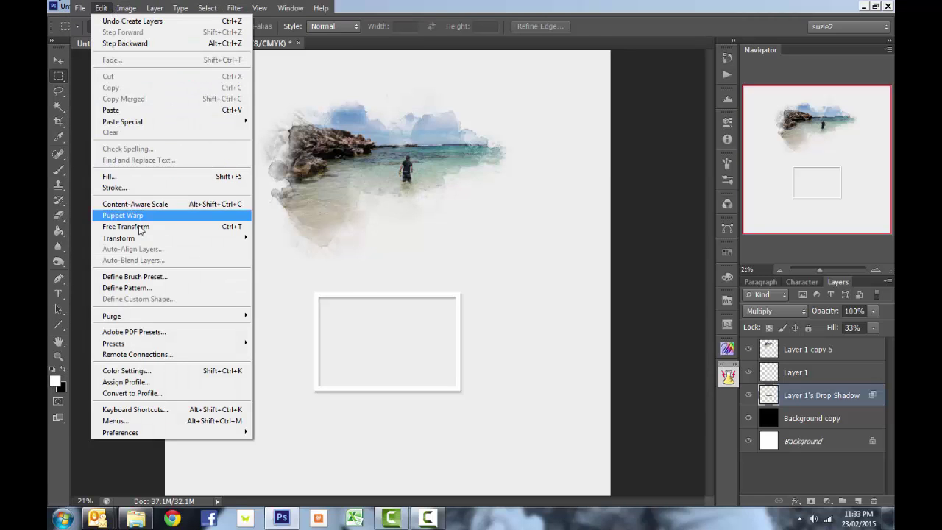
mouse_move(132, 240)
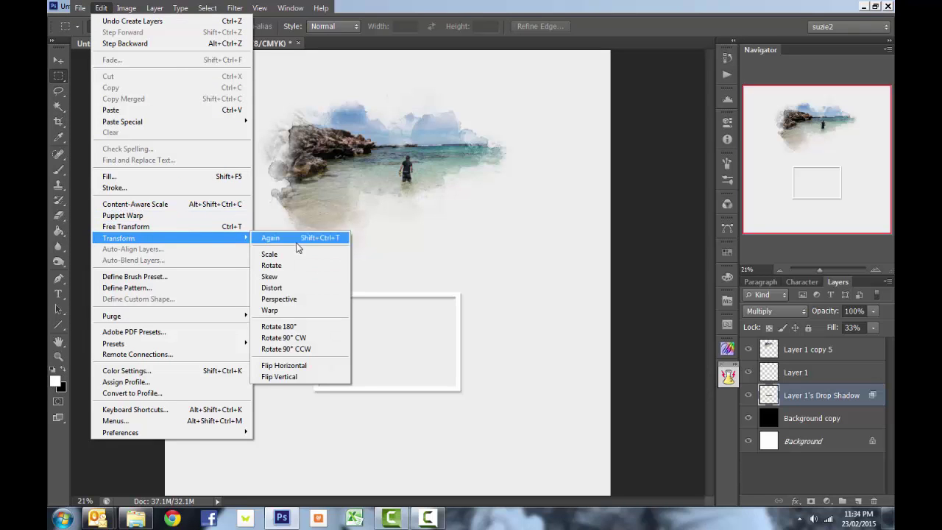
click(286, 313)
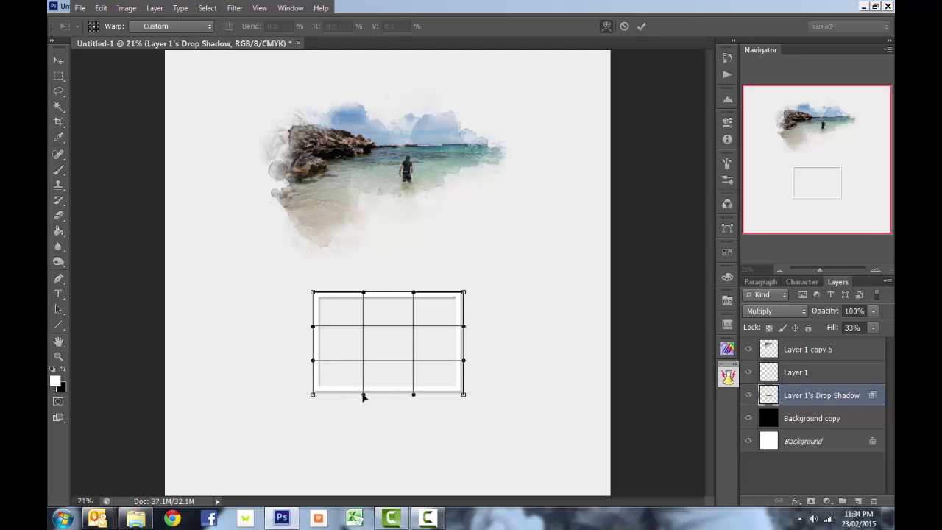
drag(363, 397, 462, 404)
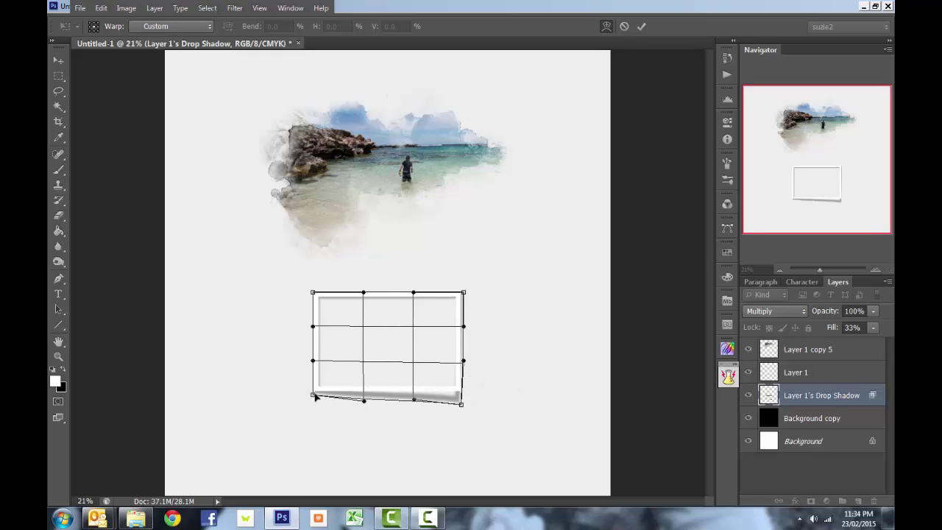
drag(314, 397, 413, 396)
drag(315, 404, 314, 397)
drag(460, 404, 463, 399)
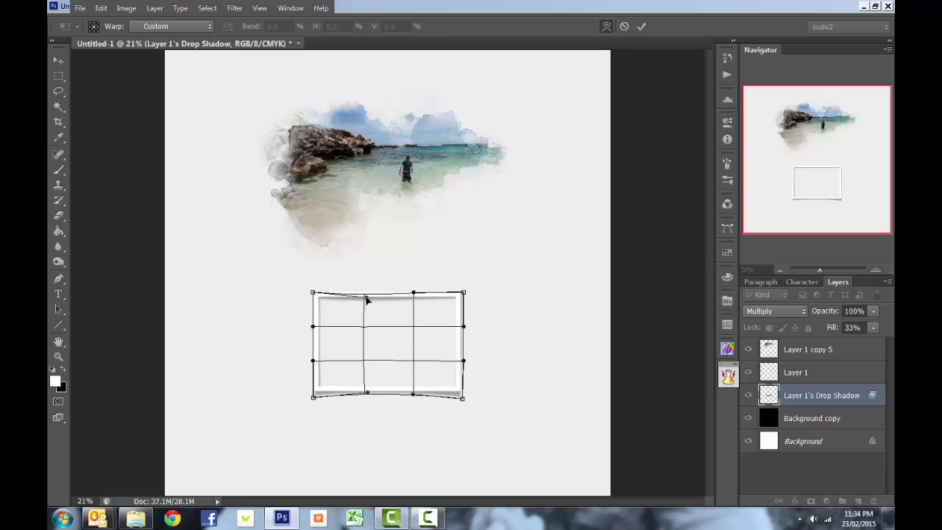
- Bend the shadow's top edge, adjust its left and right sides, commit the warp, and ready an enlarged Eraser
drag(366, 299, 367, 306)
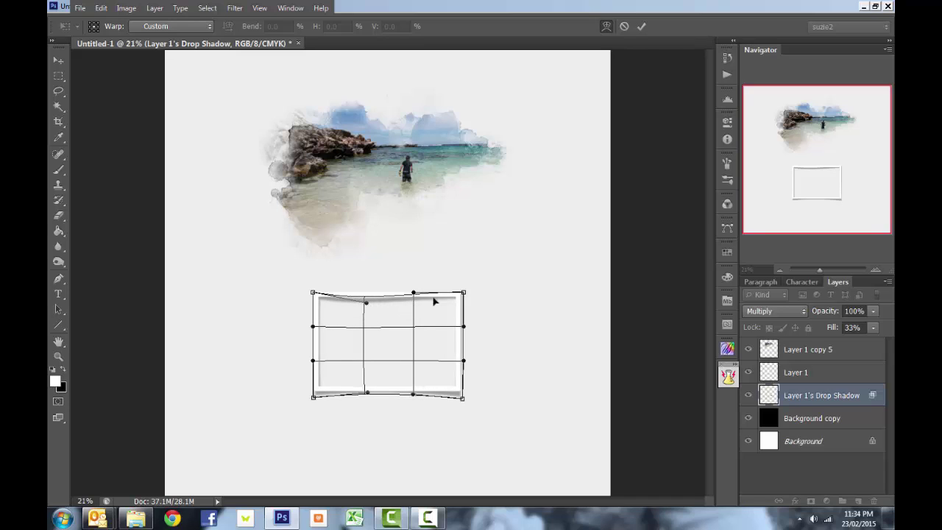
drag(461, 295, 464, 292)
drag(462, 328, 460, 329)
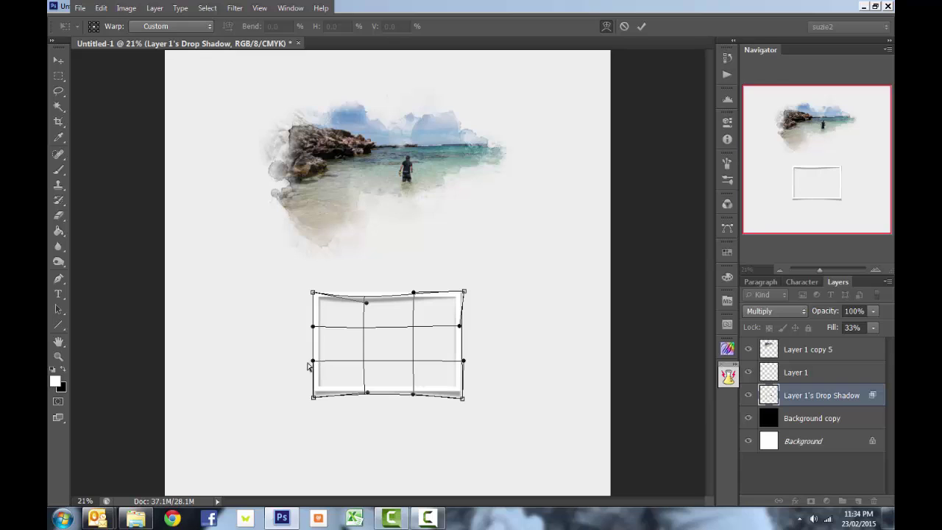
drag(314, 362, 316, 362)
drag(311, 326, 310, 325)
drag(464, 363, 467, 364)
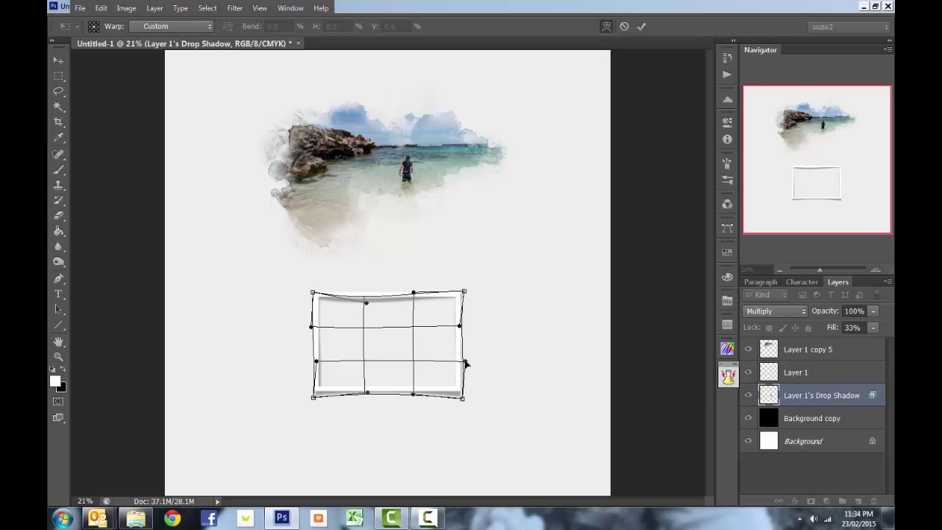
key(m)
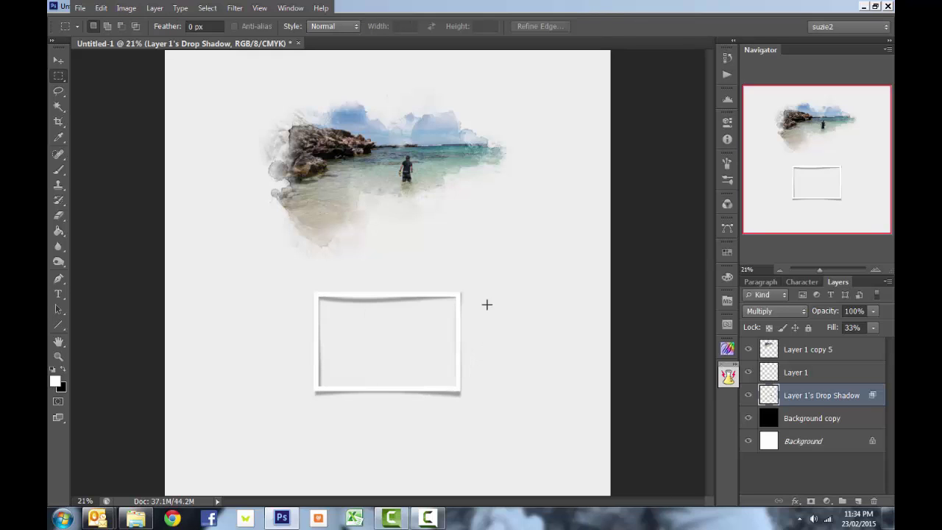
key(e)
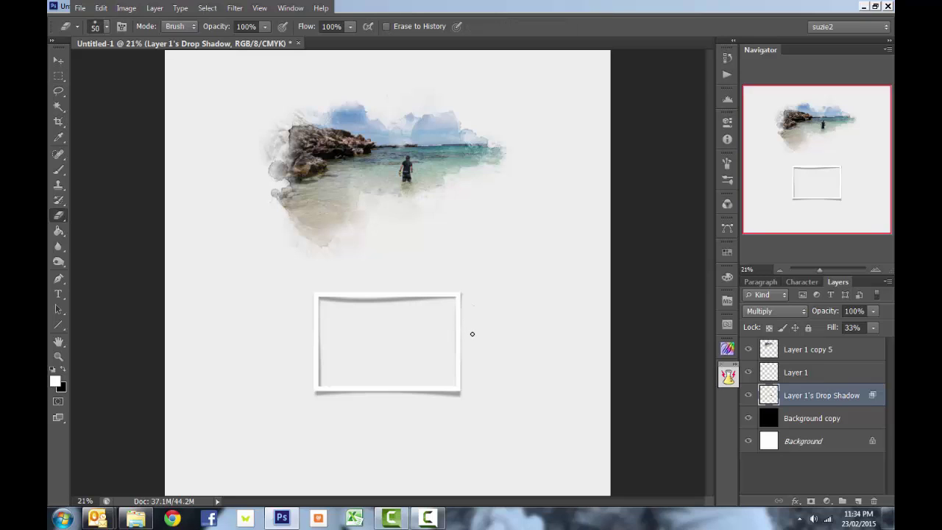
key(bracketright)
key(bracketright)
key(bracketright)
key(bracketright)
key(bracketright)
key(bracketright)
- Re-warp the shadow, bending its vertical grid lines left and nudging the top-left corner and left edge outward
click(101, 9)
mouse_move(126, 238)
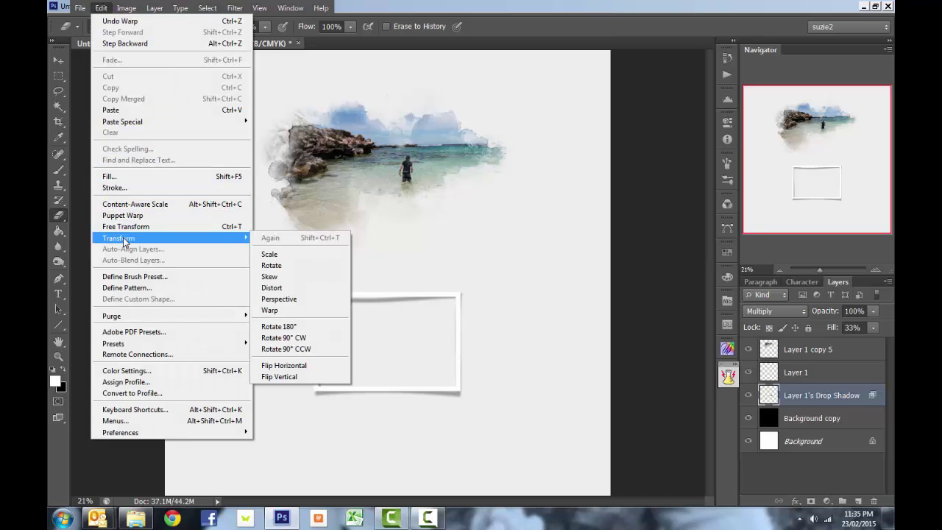
click(283, 312)
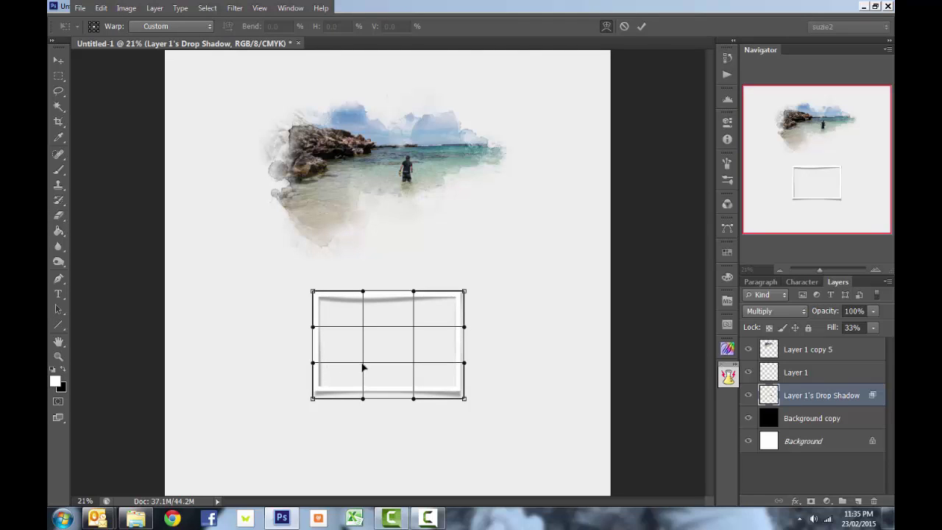
drag(362, 367, 358, 368)
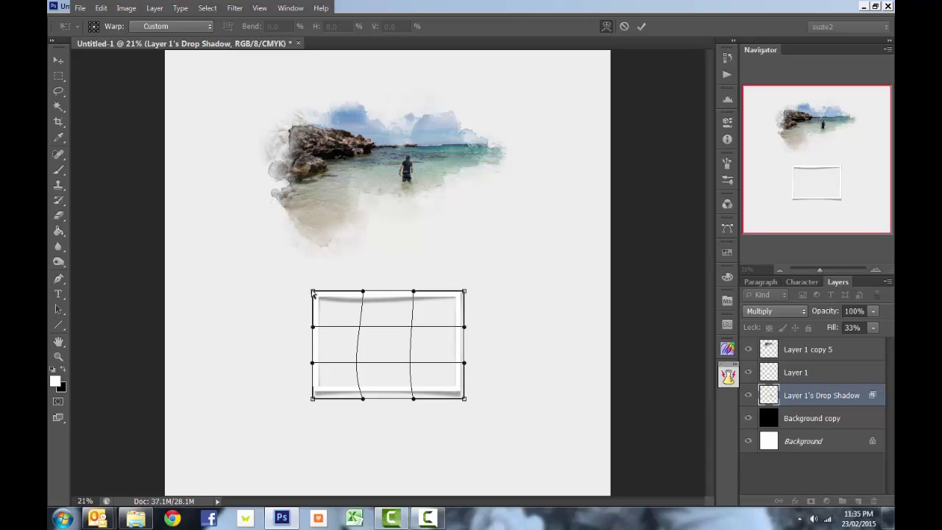
drag(313, 292, 310, 291)
drag(312, 330, 312, 329)
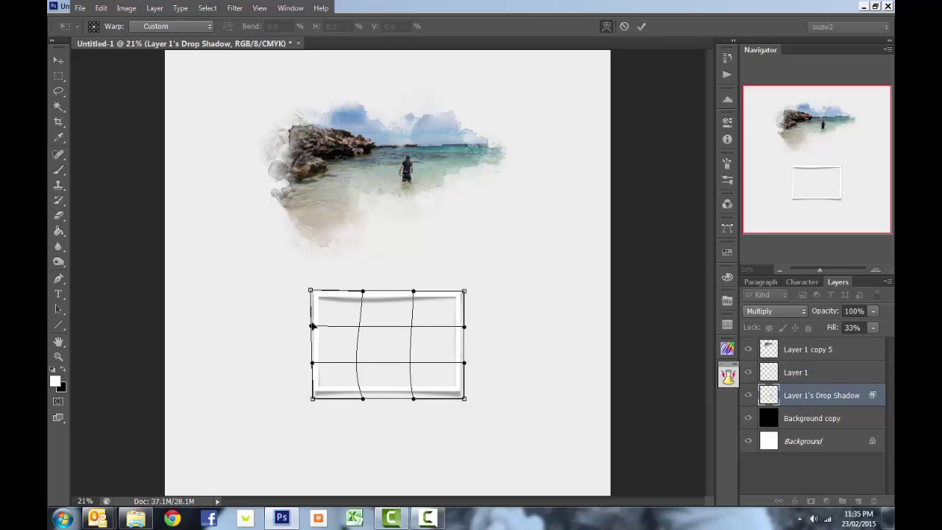
- Commit the second warp and switch to a 175 px, 100% opacity Eraser
key(e)
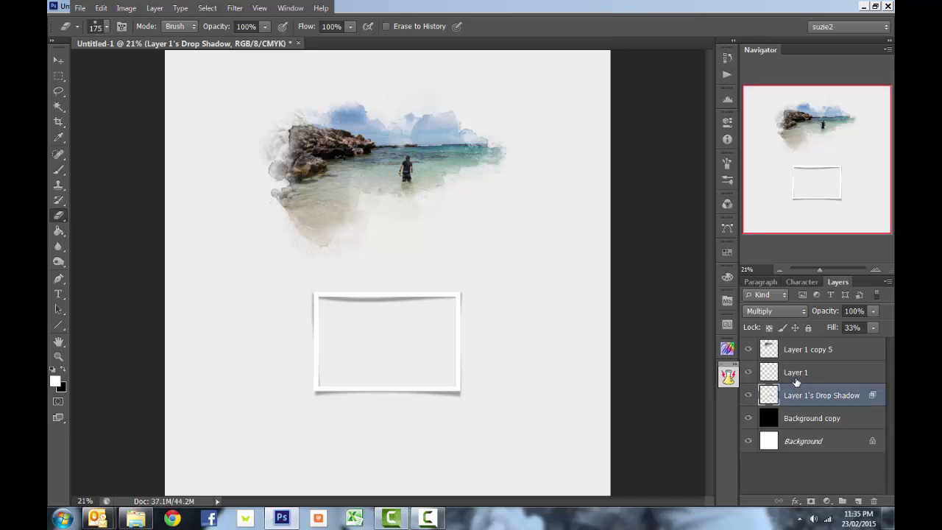
- Link the frame and shadow layers, restack them above Layer 1 copy 5, and move them over the beach photo
shift+click(795, 377)
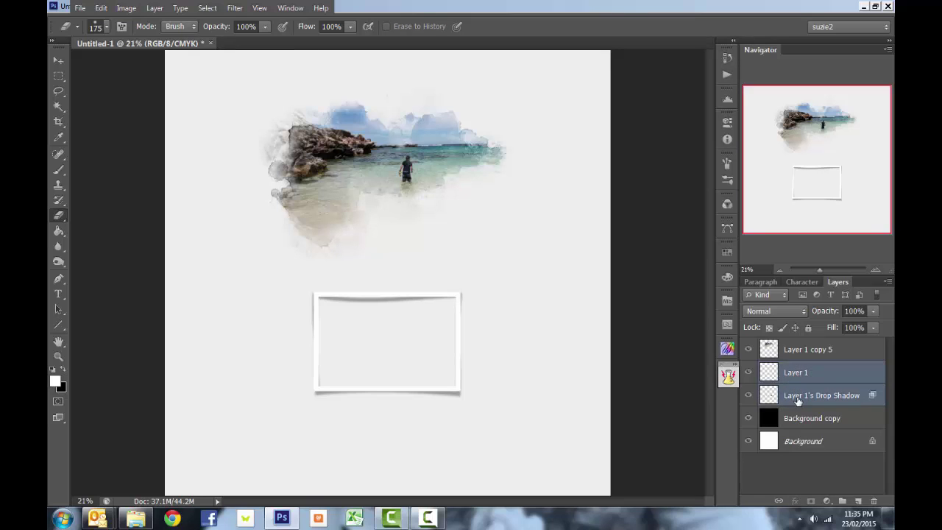
click(779, 501)
key(v)
mouse_move(515, 380)
mouse_down()
mouse_move(530, 222)
mouse_move(535, 273)
mouse_up()
drag(809, 375, 805, 349)
drag(492, 322, 483, 256)
- Scale the linked frame and shadow down to about 87%
key(ctrl+t)
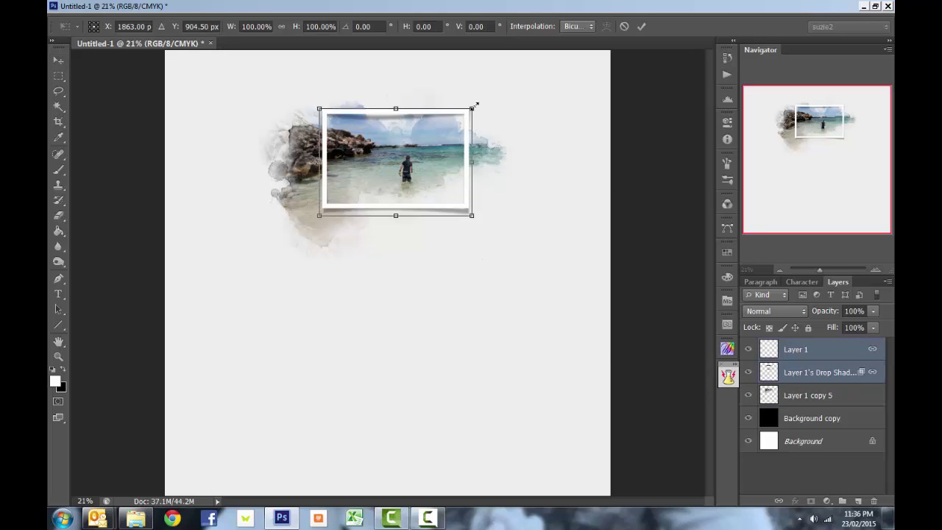
drag(472, 108, 432, 135)
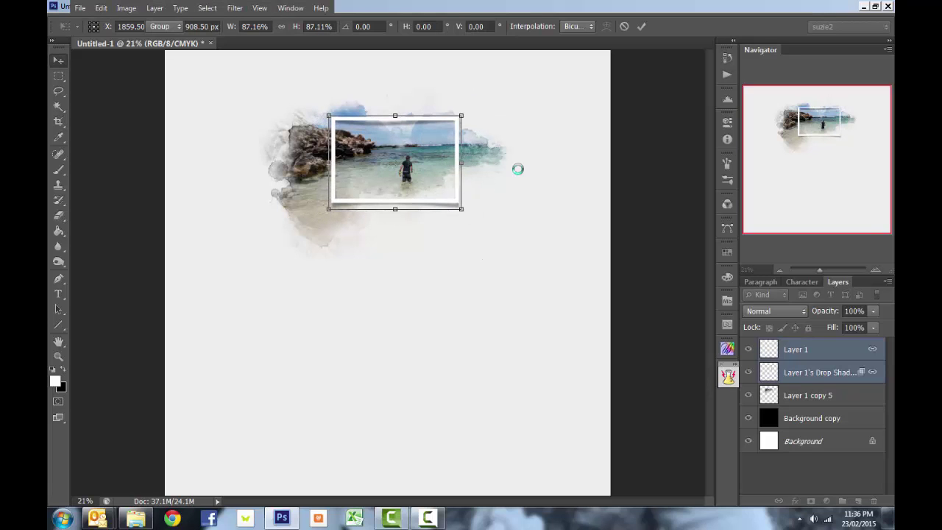
key(Return)
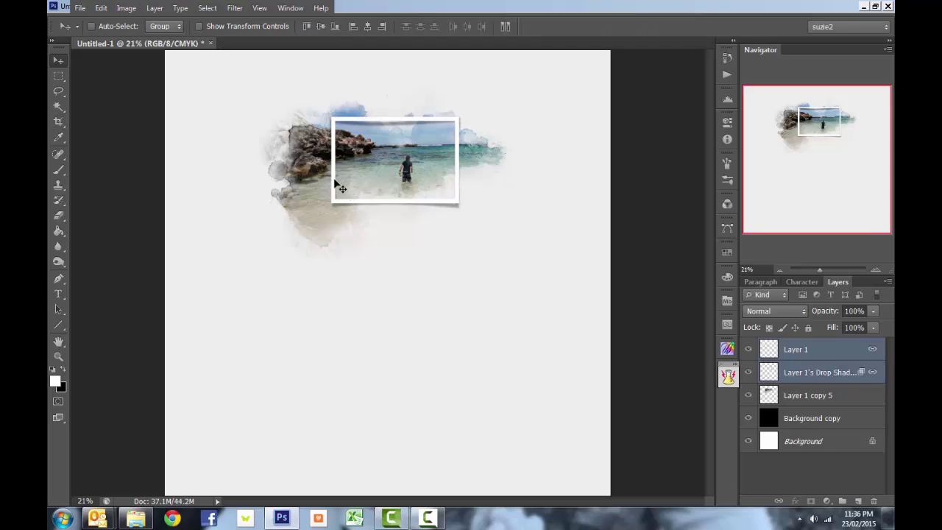
- Create Layer 2 above the frame and paint two short dark tape-like strokes with a smaller brush
click(787, 350)
click(856, 500)
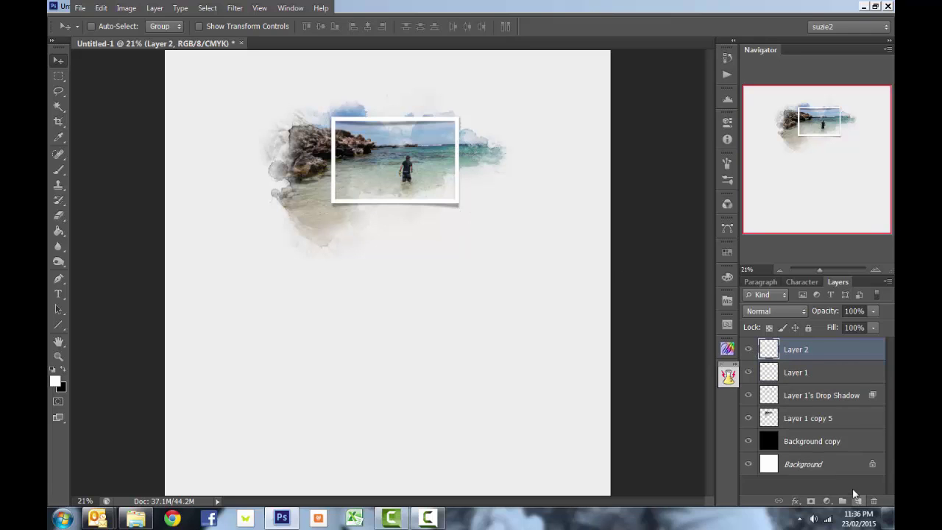
key(b)
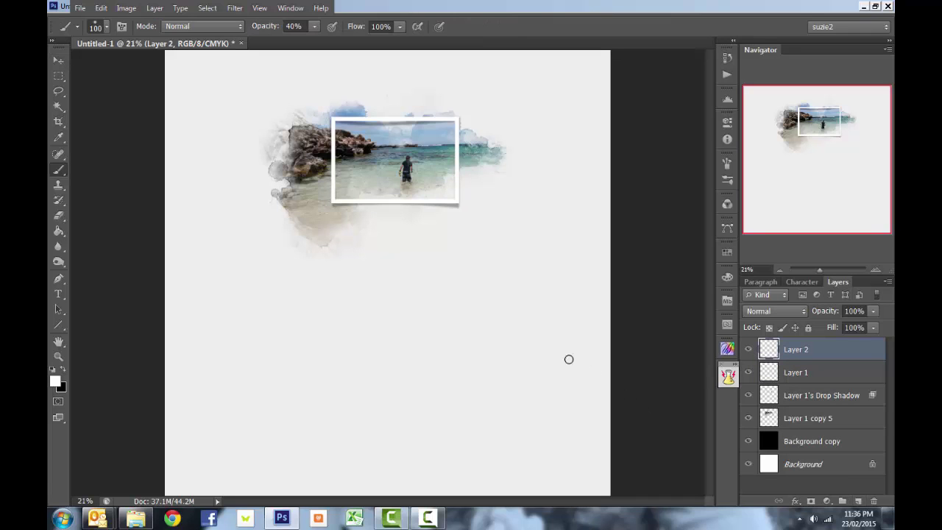
key(bracketleft)
key(bracketleft)
key(bracketleft)
click(54, 377)
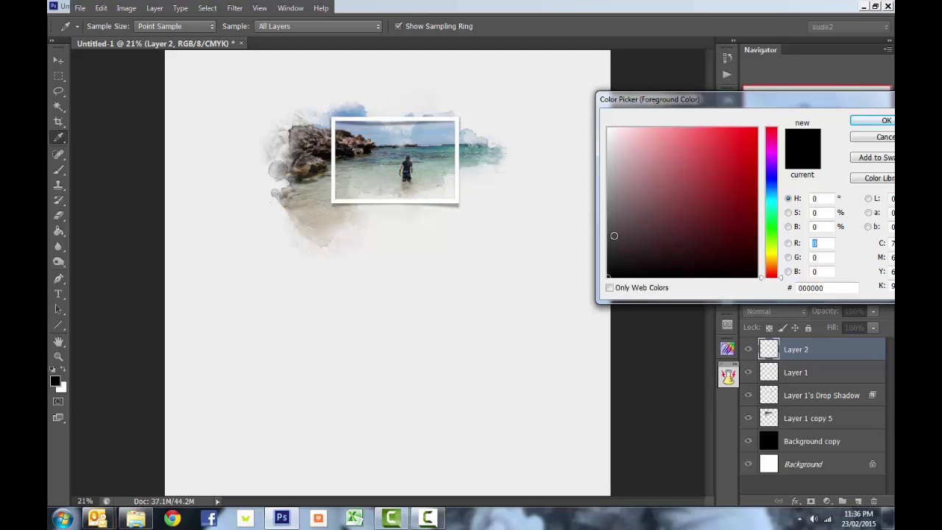
click(493, 239)
key(Return)
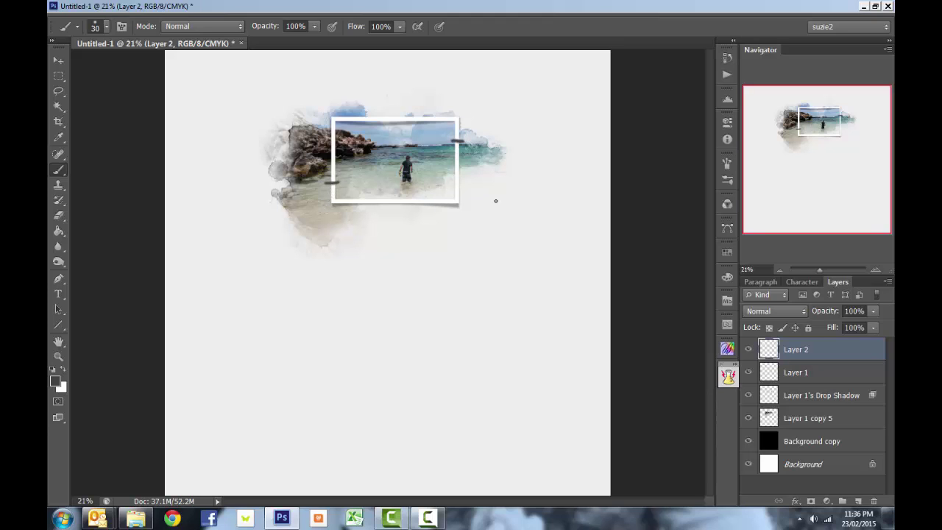
shift+click(800, 395)
- Drag the frame and its marks down below the photo, then nudge Layer 2's right-edge tape mark lower
key(v)
drag(458, 268, 475, 381)
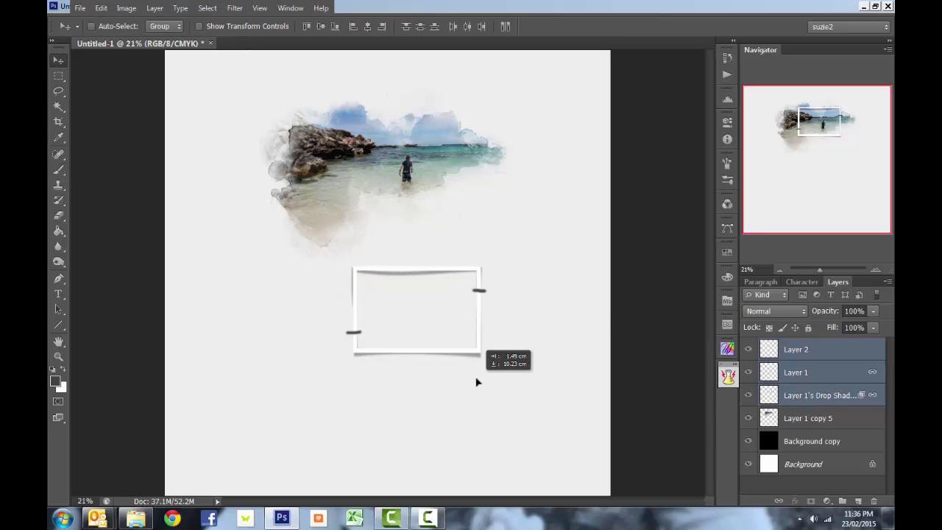
click(776, 353)
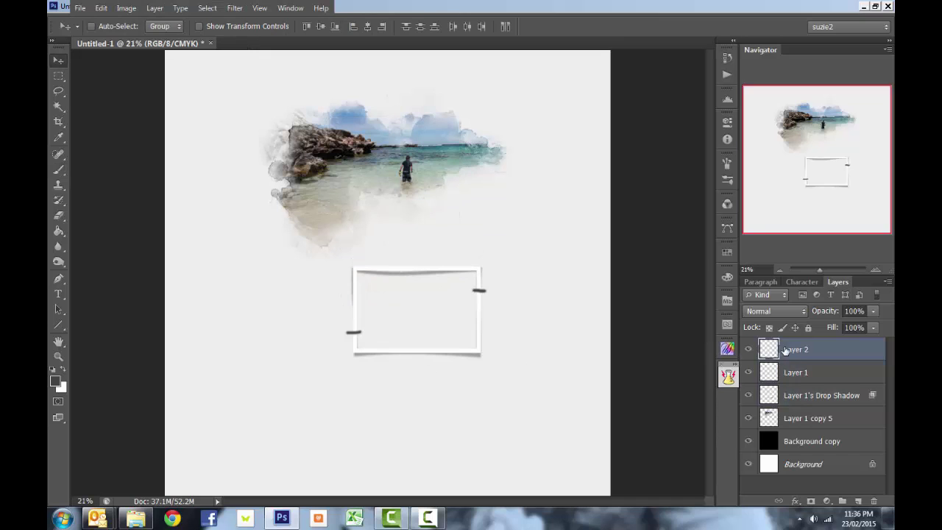
key(m)
mouse_move(468, 287)
mouse_down()
mouse_move(493, 298)
mouse_move(484, 308)
mouse_up()
key(v)
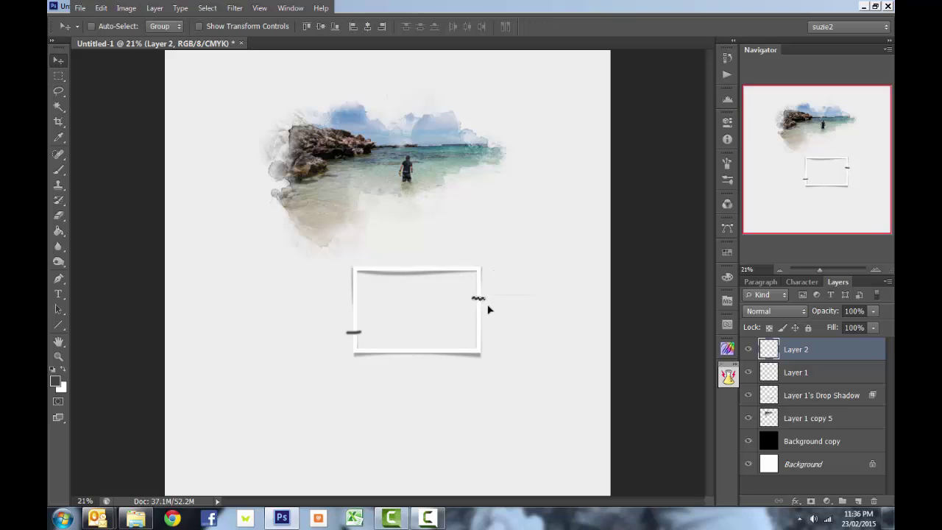
key(ctrl+d)
- Unlink Layer 1's Drop Shadow from the frame, trial a Warp on its top-left corner, and undo it
click(797, 399)
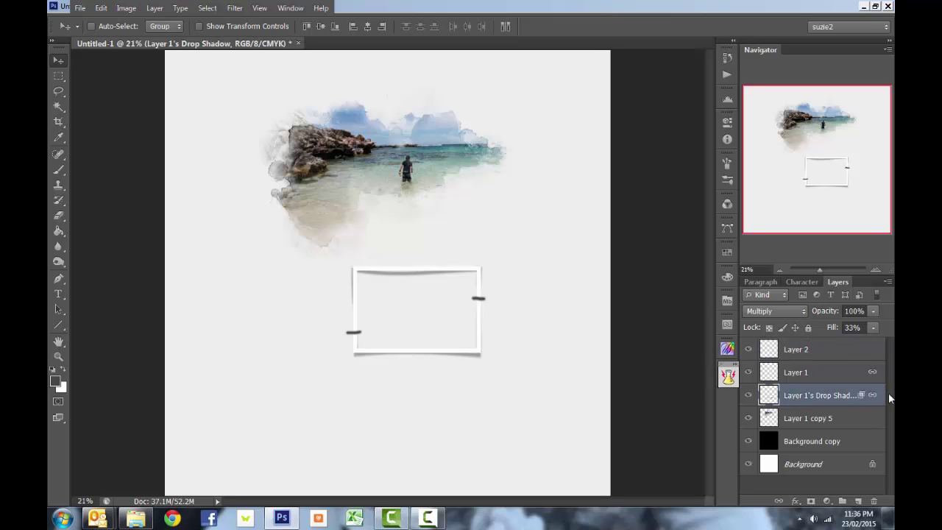
click(779, 501)
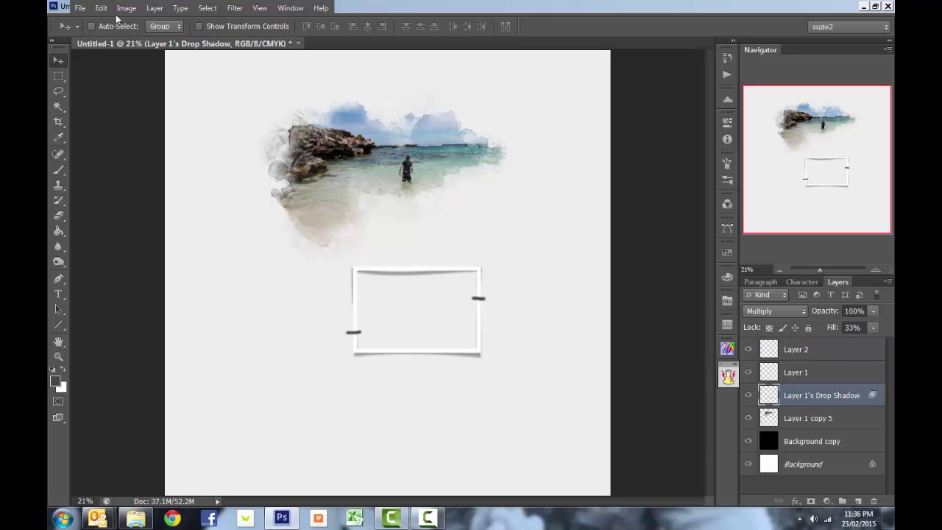
click(111, 8)
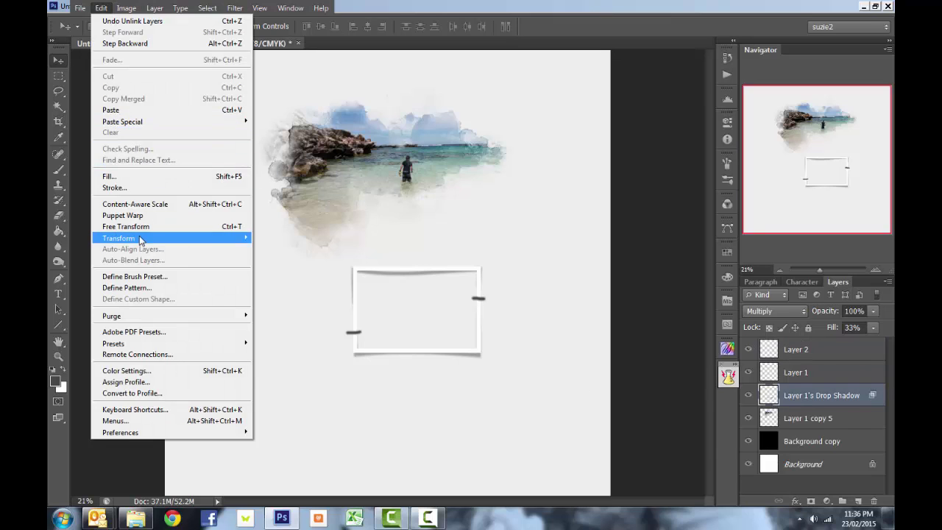
mouse_move(156, 239)
click(297, 313)
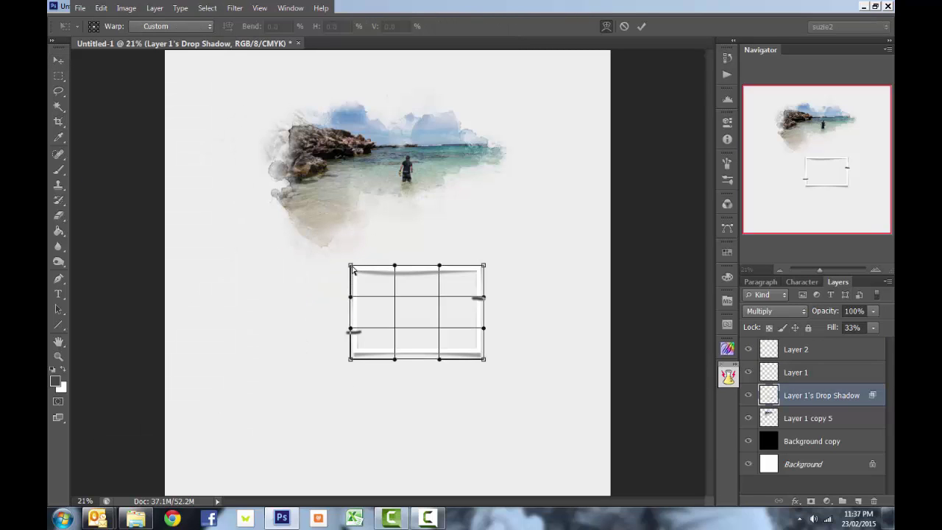
mouse_move(352, 268)
mouse_down()
mouse_move(345, 262)
mouse_move(357, 269)
mouse_up()
key(Return)
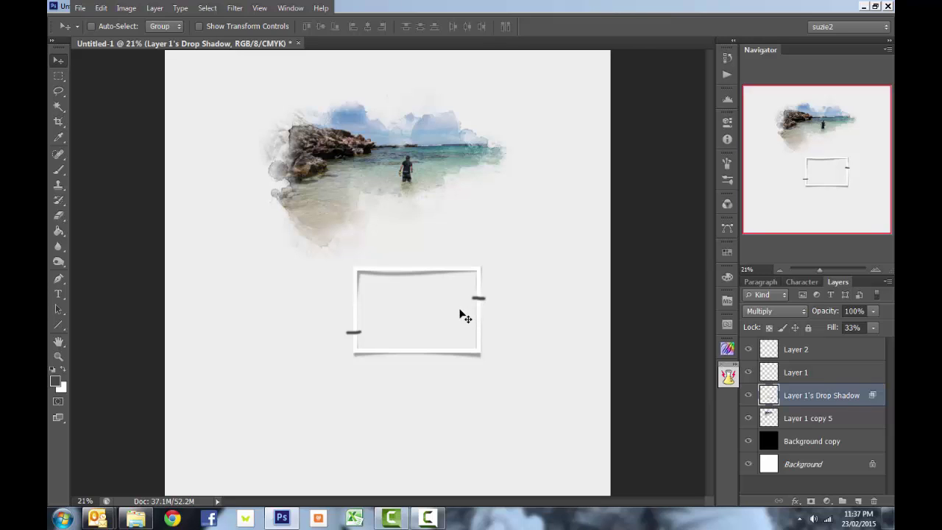
key(ctrl+z)
key(e)
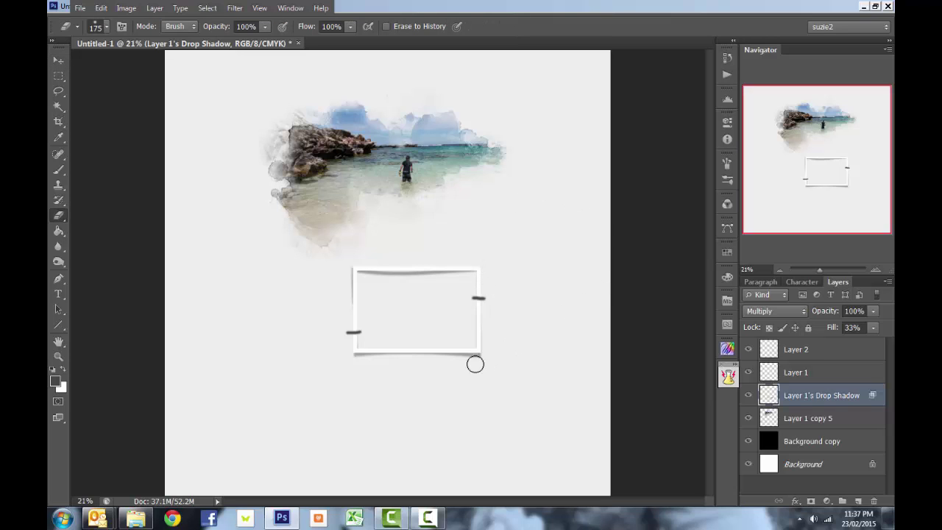
- Hide Layer 2's dark tape marks and drag Layer 1's frame with its shadow up onto the beach photo
click(748, 349)
shift+click(808, 371)
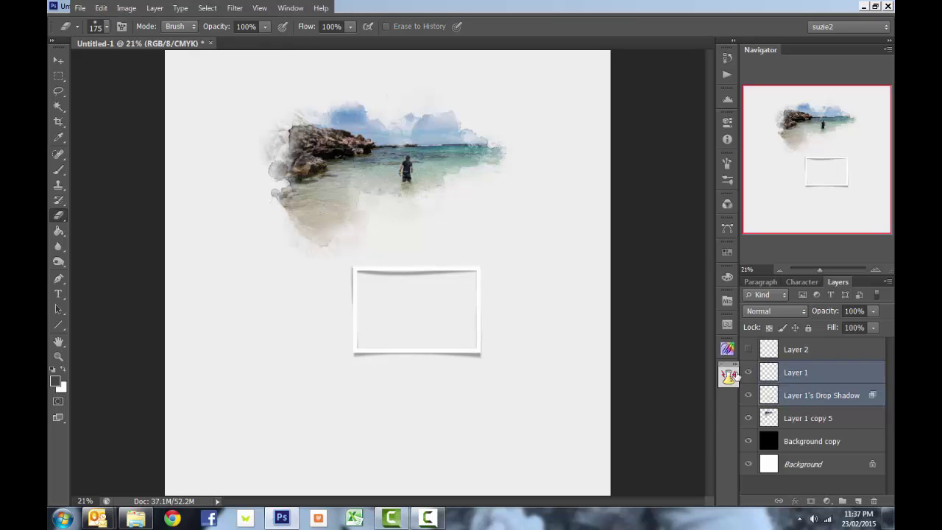
key(v)
mouse_move(499, 334)
mouse_down()
mouse_move(484, 177)
mouse_move(468, 184)
mouse_up()
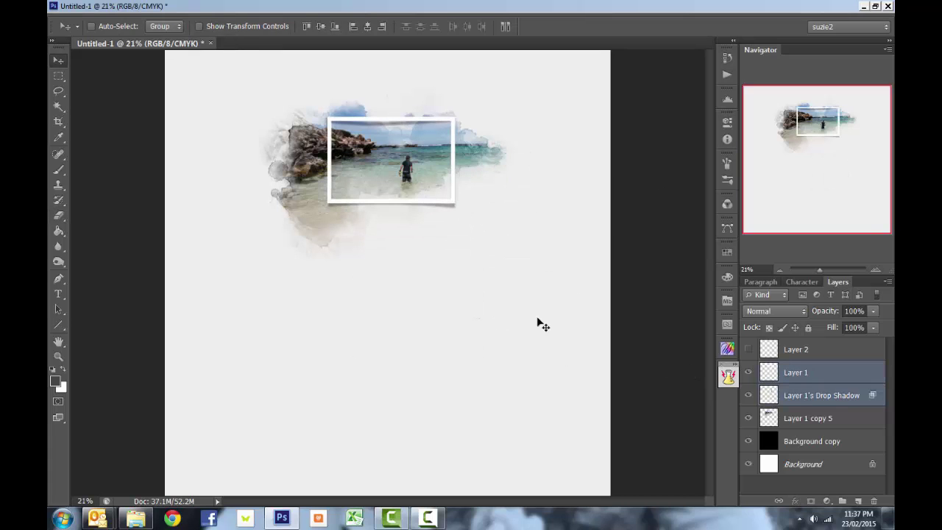